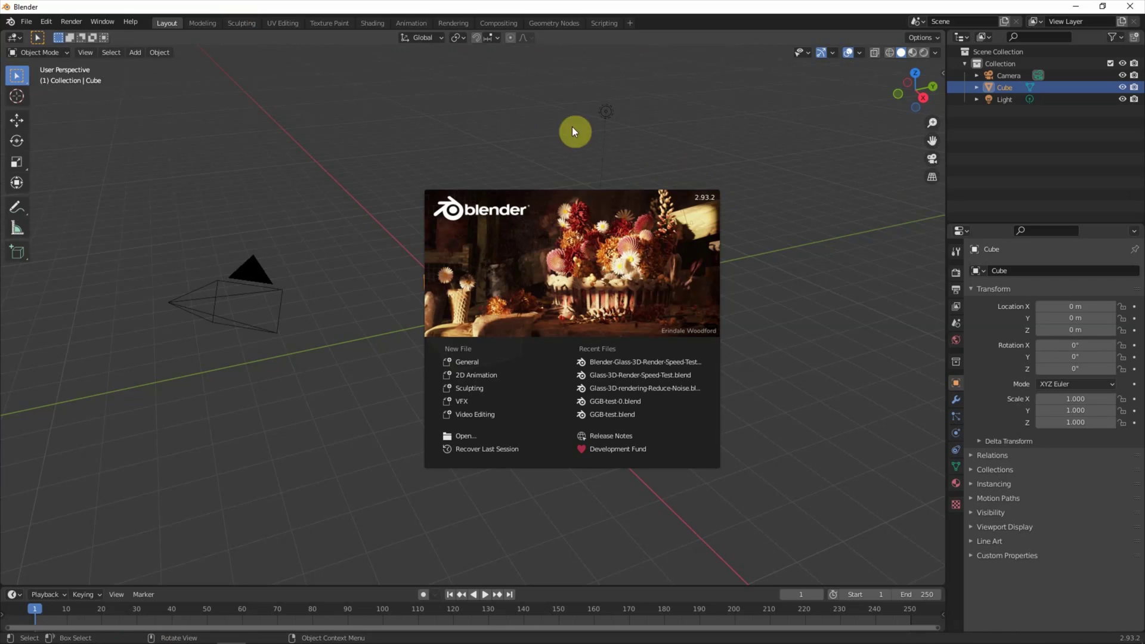
Dismiss the Blender 2.93.2 splash screen to reveal the default cube scene
click(174, 97)
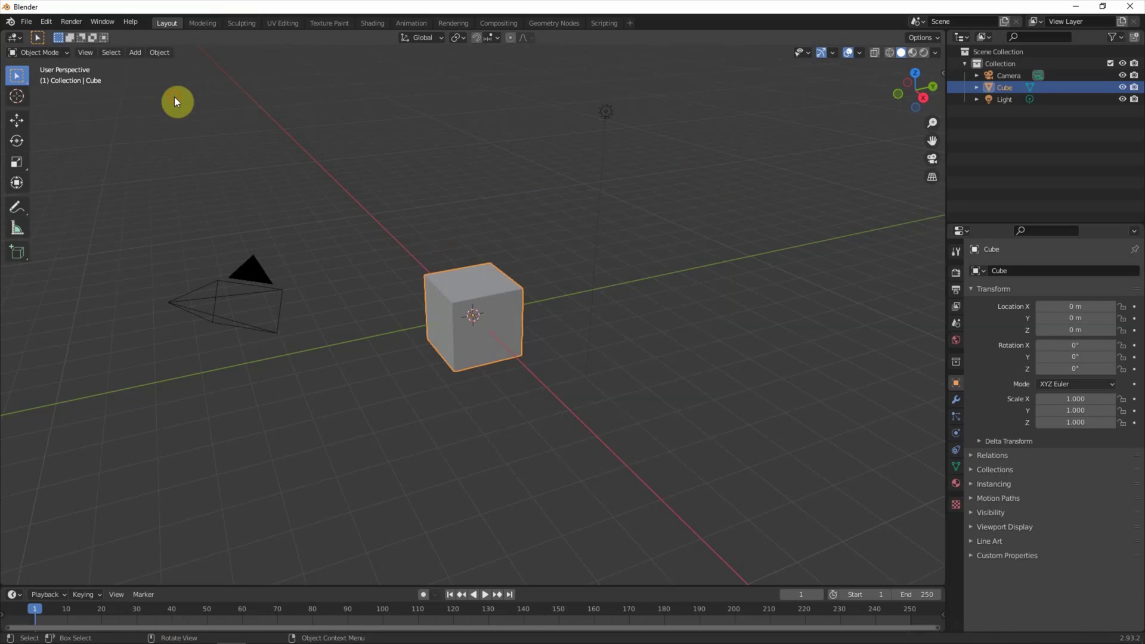
Open Blender-Glass-3D-Render-Speed-Test.blend from the File menu
click(27, 22)
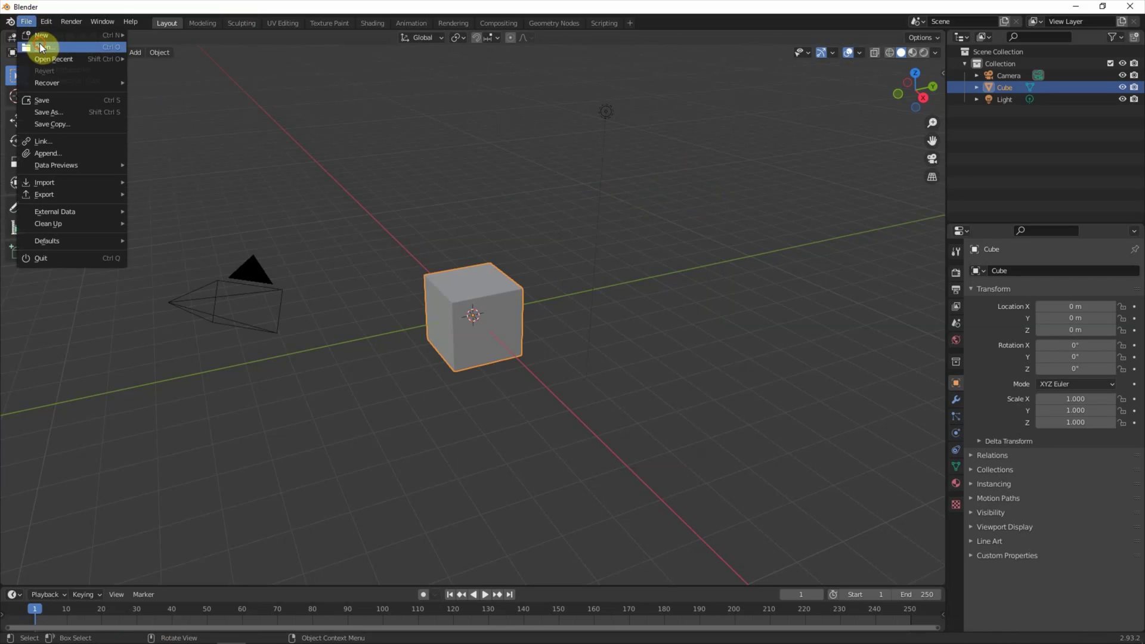
click(39, 46)
click(548, 209)
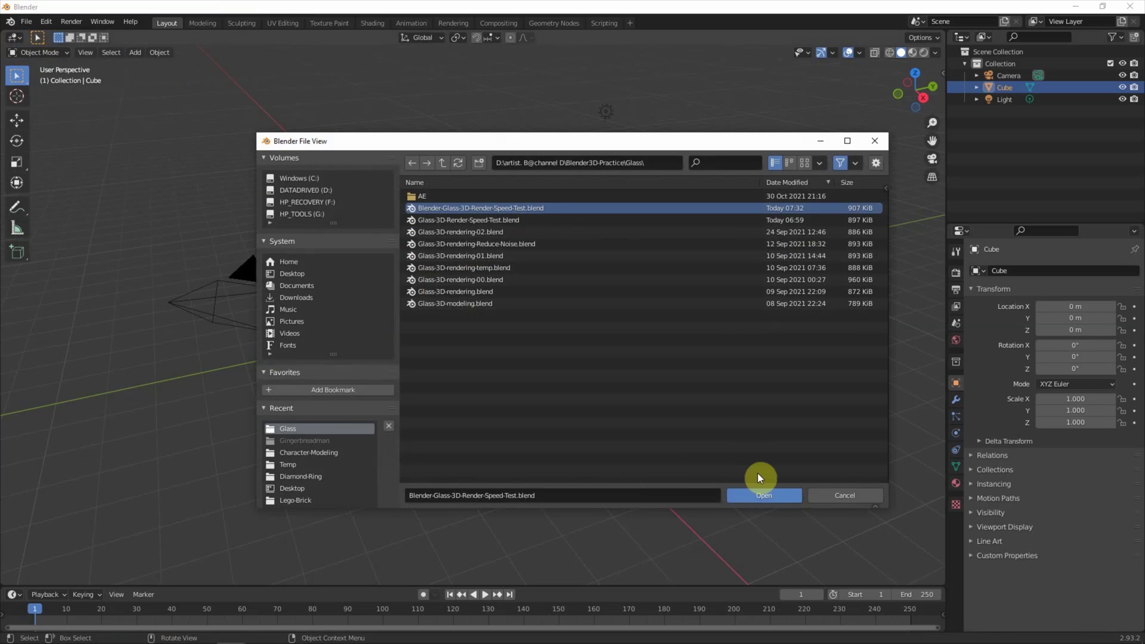
click(765, 497)
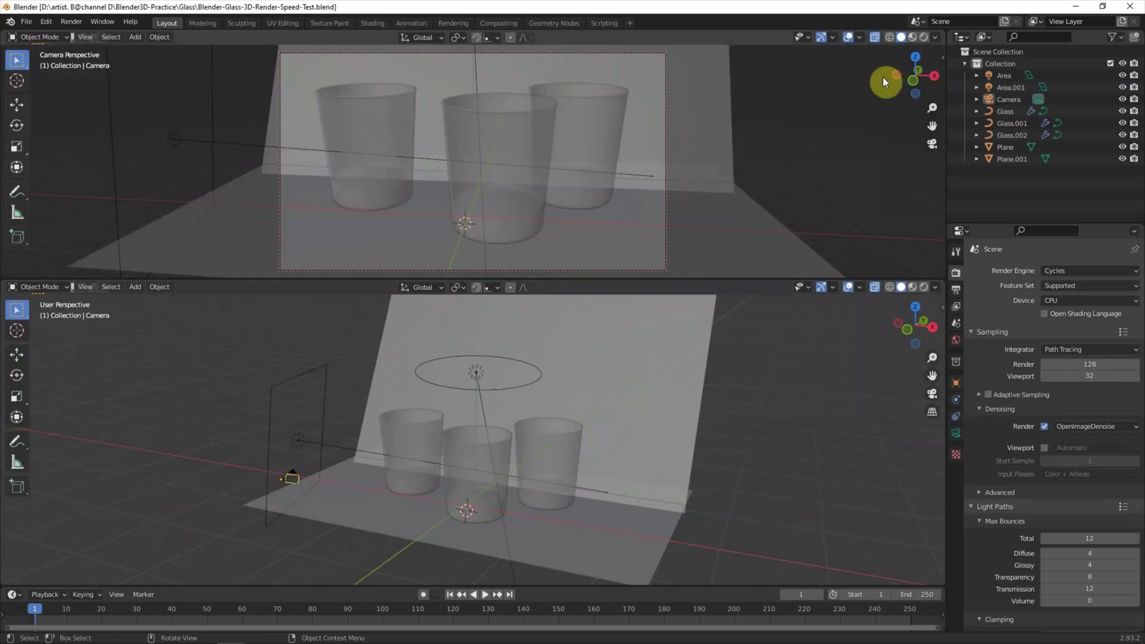
Switch the top viewport to Rendered shading, start the live preview, then pause it
click(921, 37)
click(936, 37)
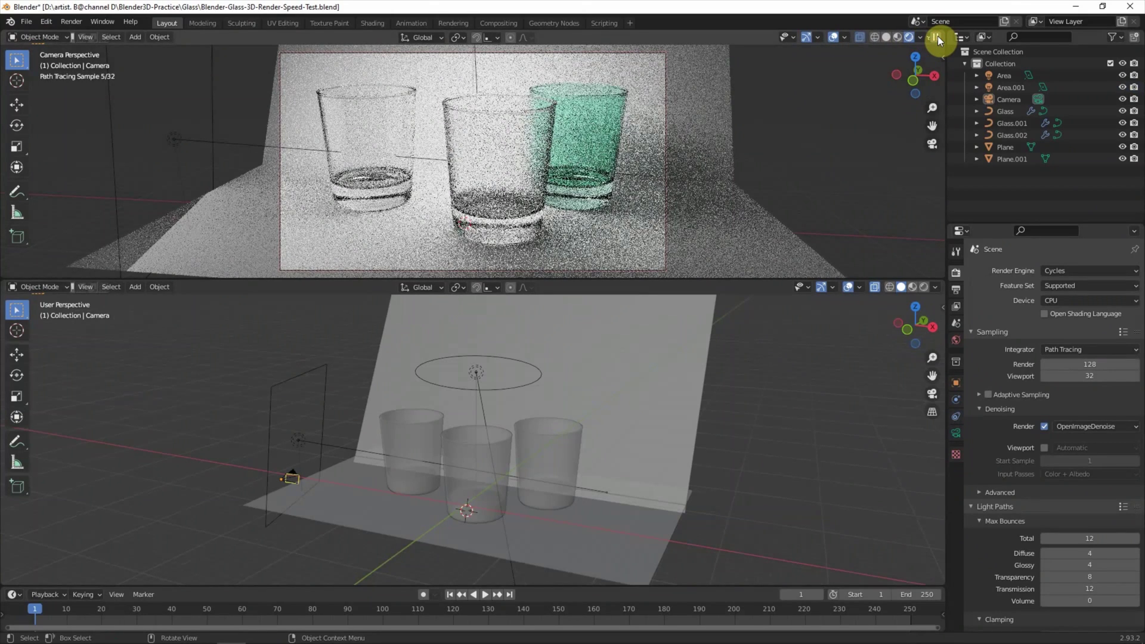
click(937, 37)
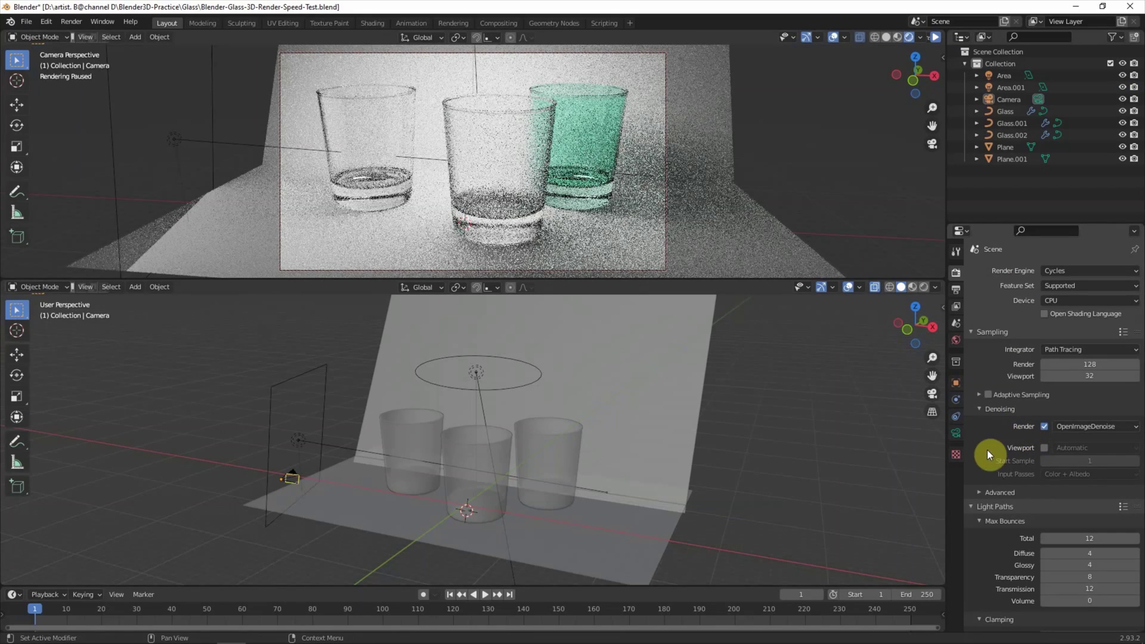
Expand Caustics, check the 1920 × 1080 output at 100%, and render the still image
scroll(994, 478, down, 3)
scroll(994, 477, down, 3)
click(994, 477)
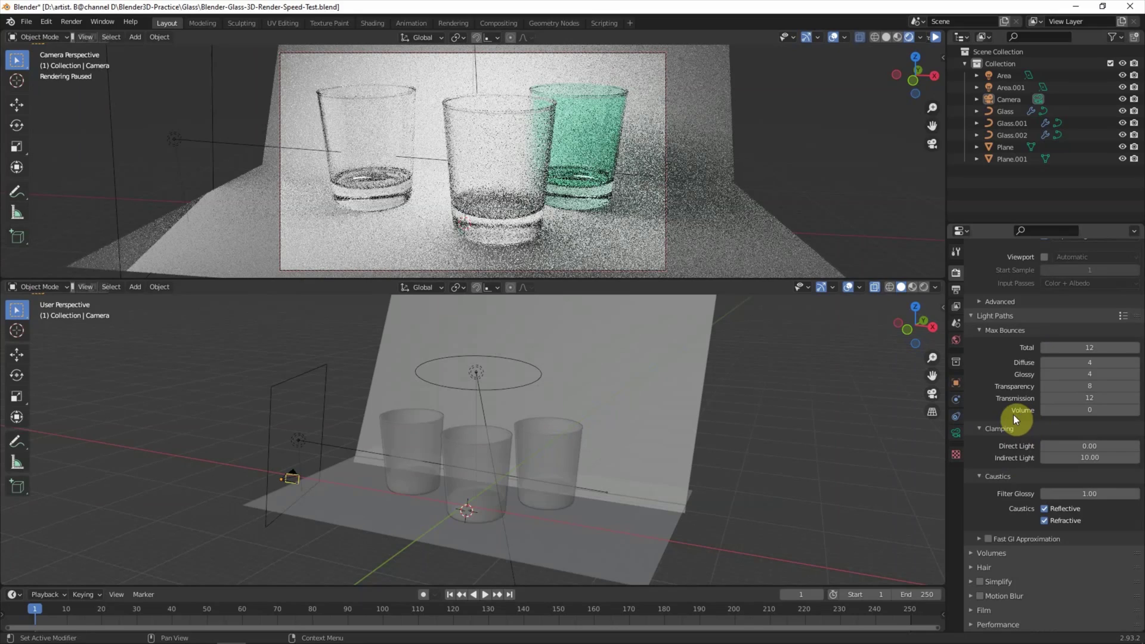
click(956, 291)
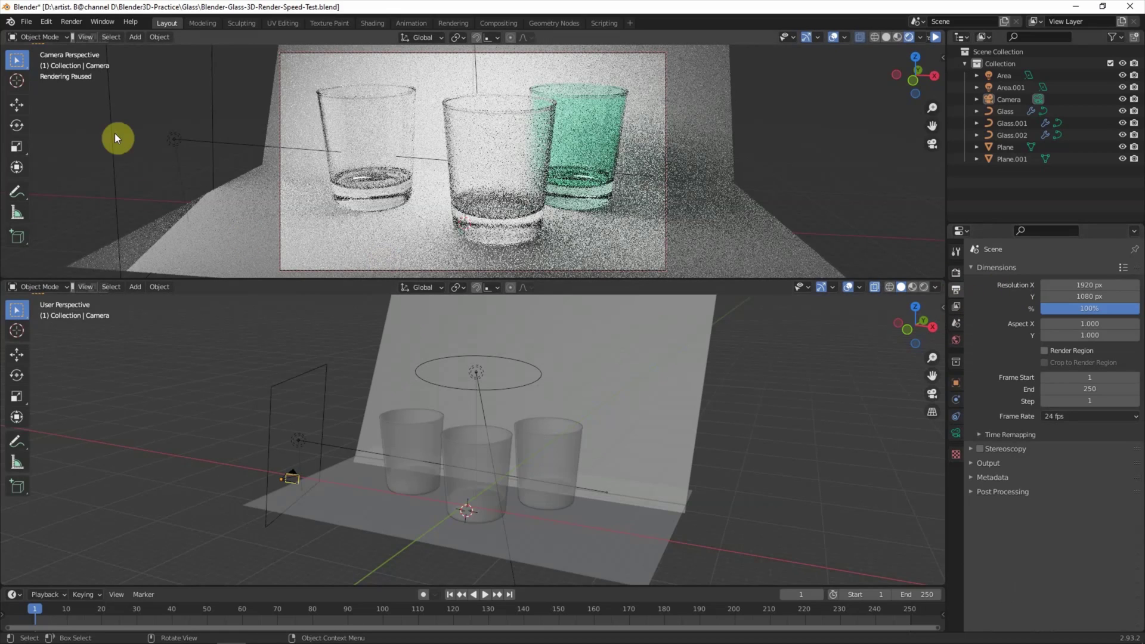
click(72, 23)
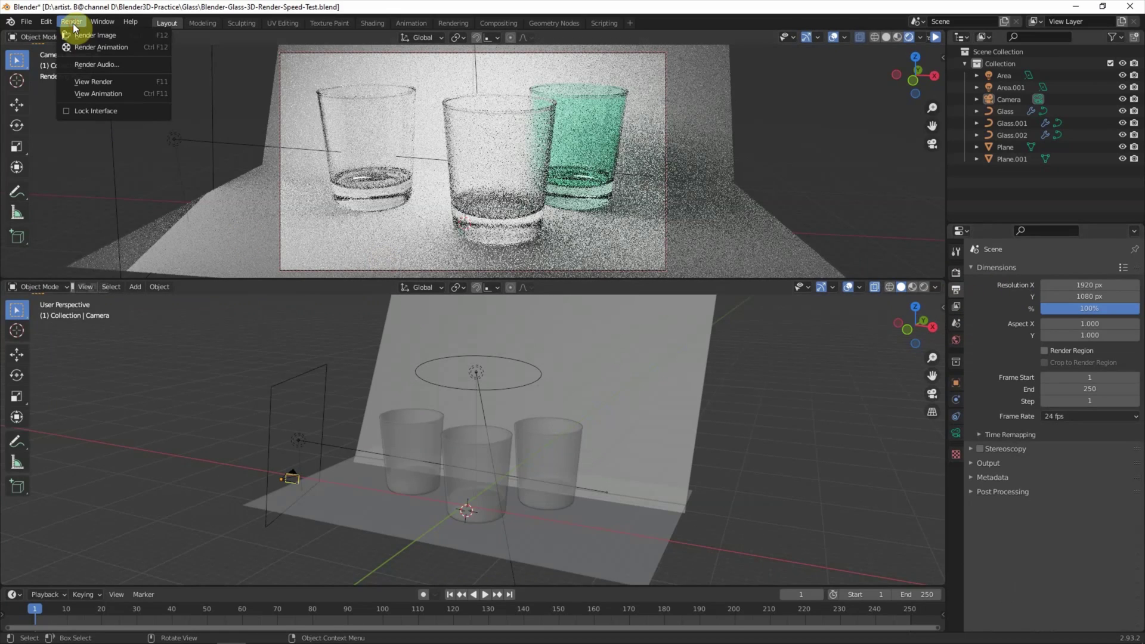
click(117, 34)
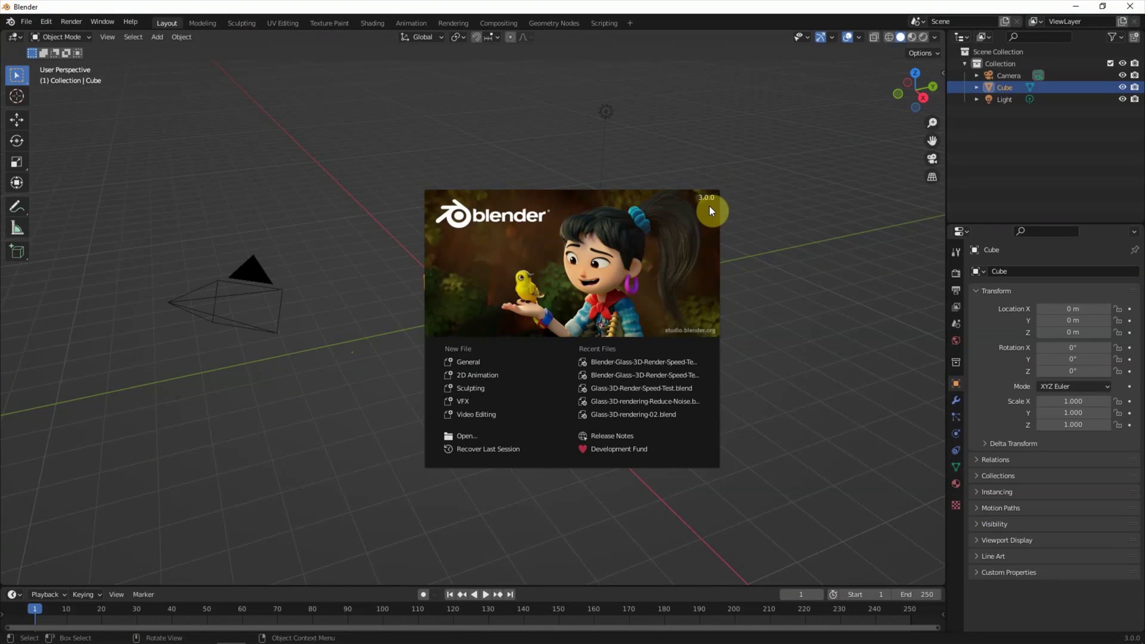
Close the 3.0 splash and open Blender-Glass-3D-Render-Speed-Test.blend via File > Open
click(31, 21)
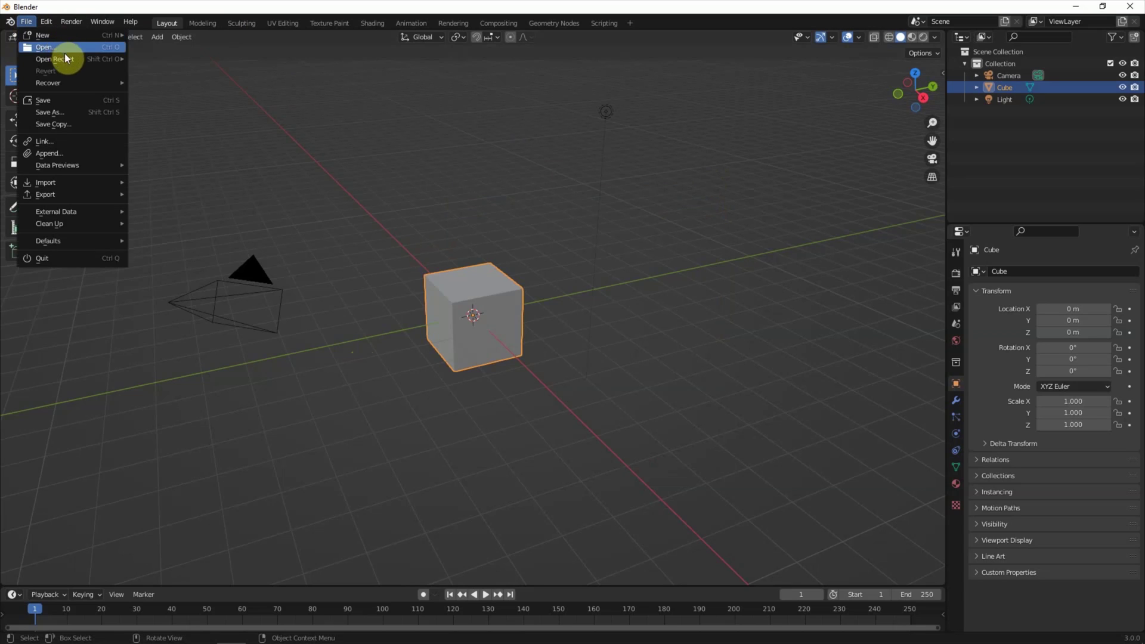
click(67, 47)
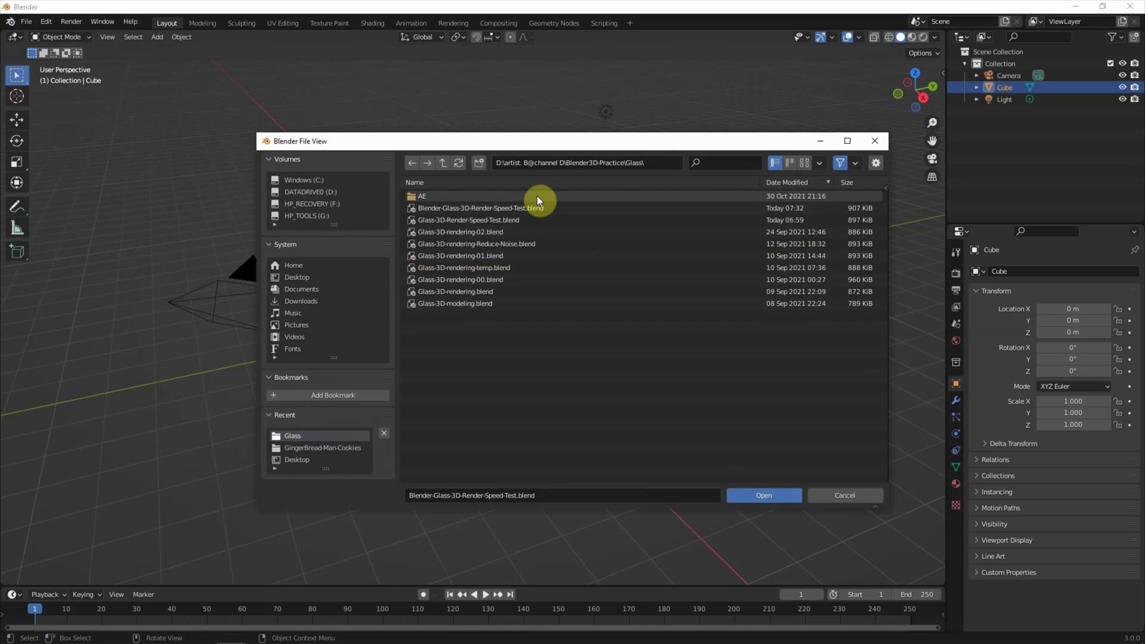
click(536, 211)
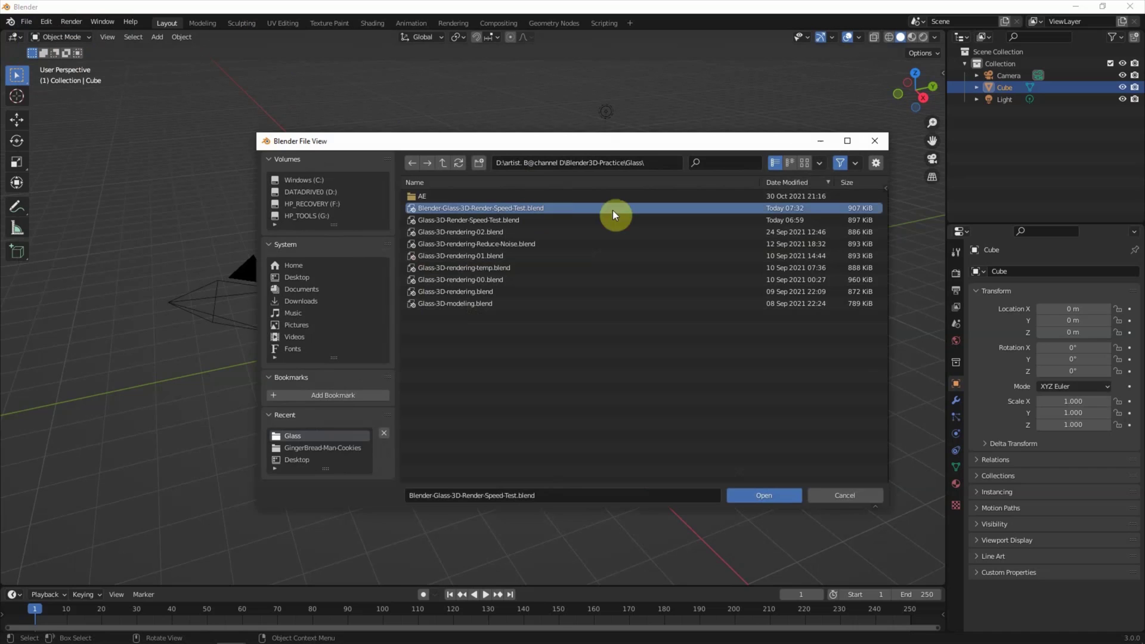
click(755, 497)
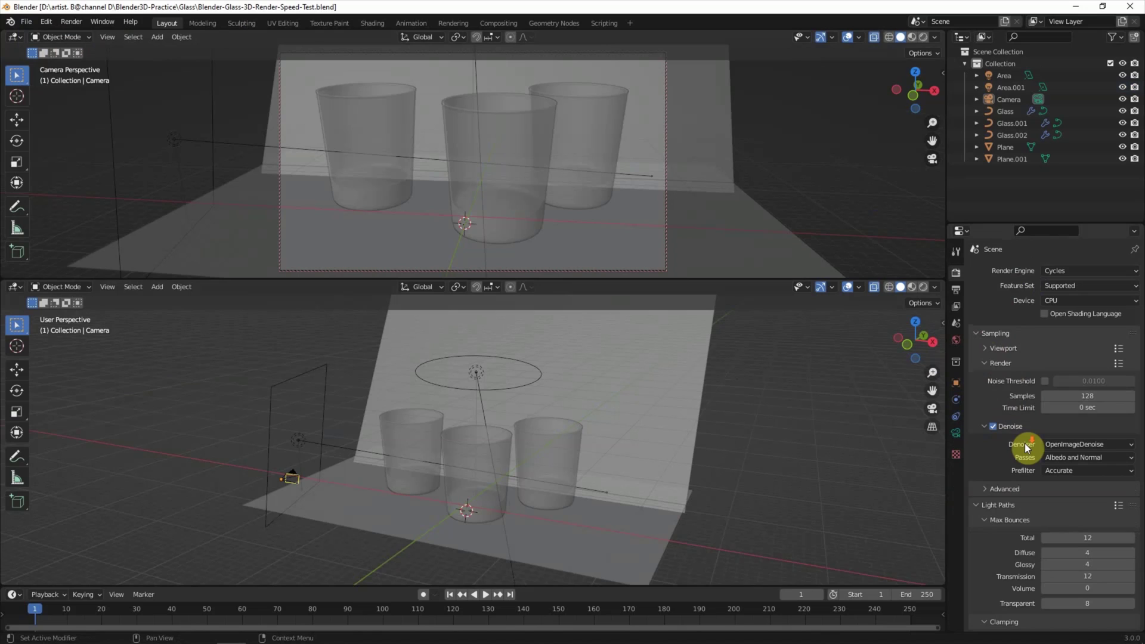
Review the Render properties, show the 1920 × 1080 output at 100%, and list the render commands
scroll(1025, 444, down, 3)
scroll(1022, 457, down, 2)
scroll(1018, 467, down, 2)
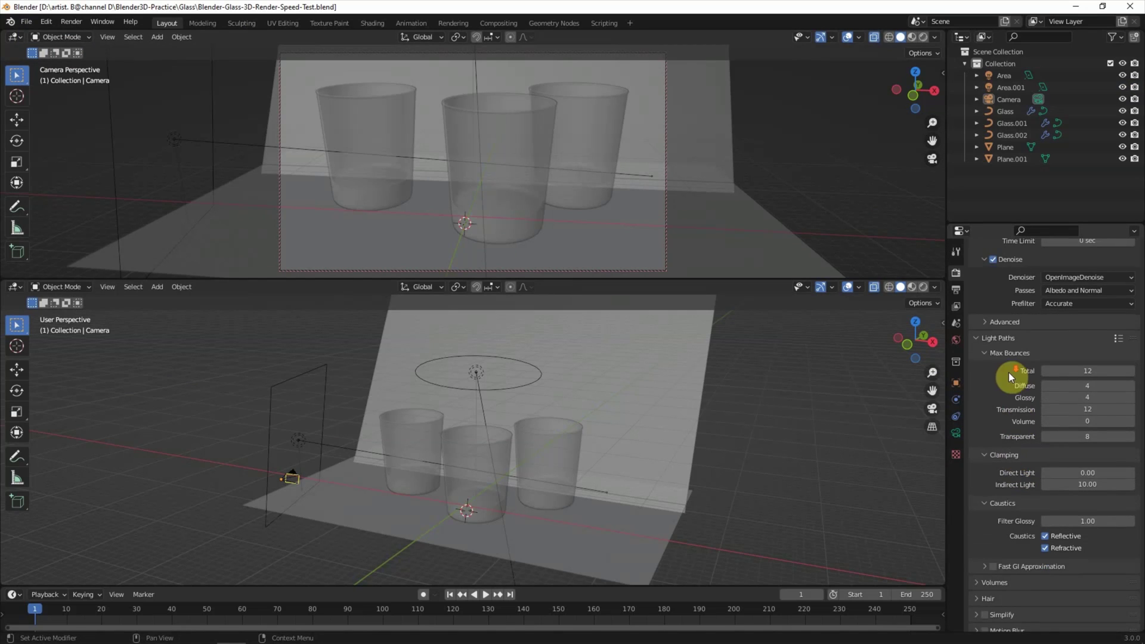
scroll(1010, 358, down, 1)
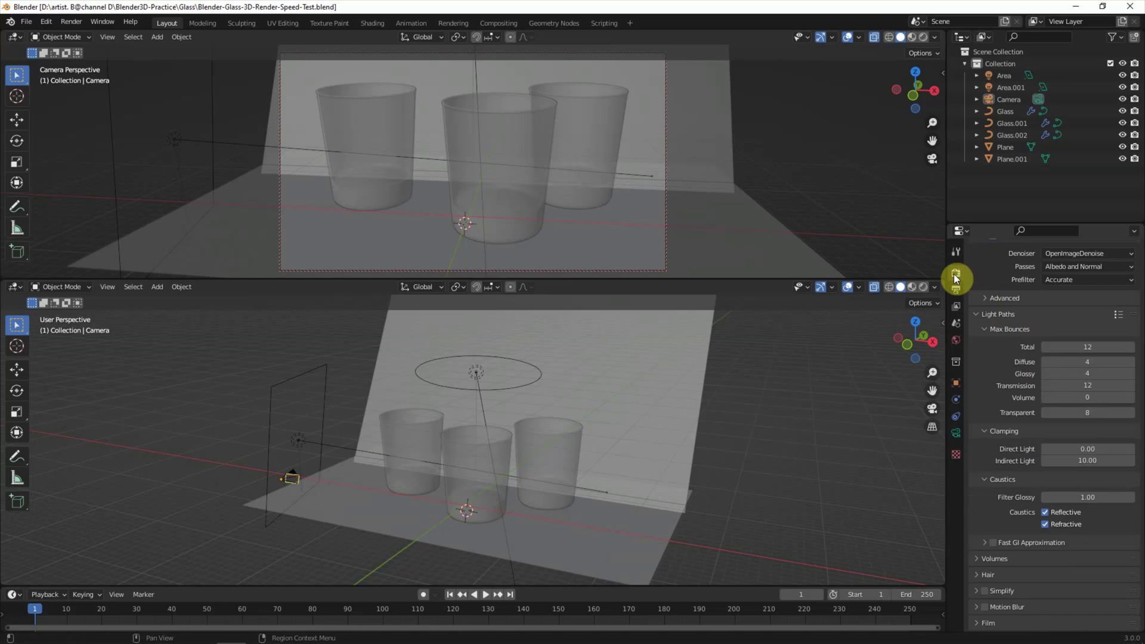
click(956, 294)
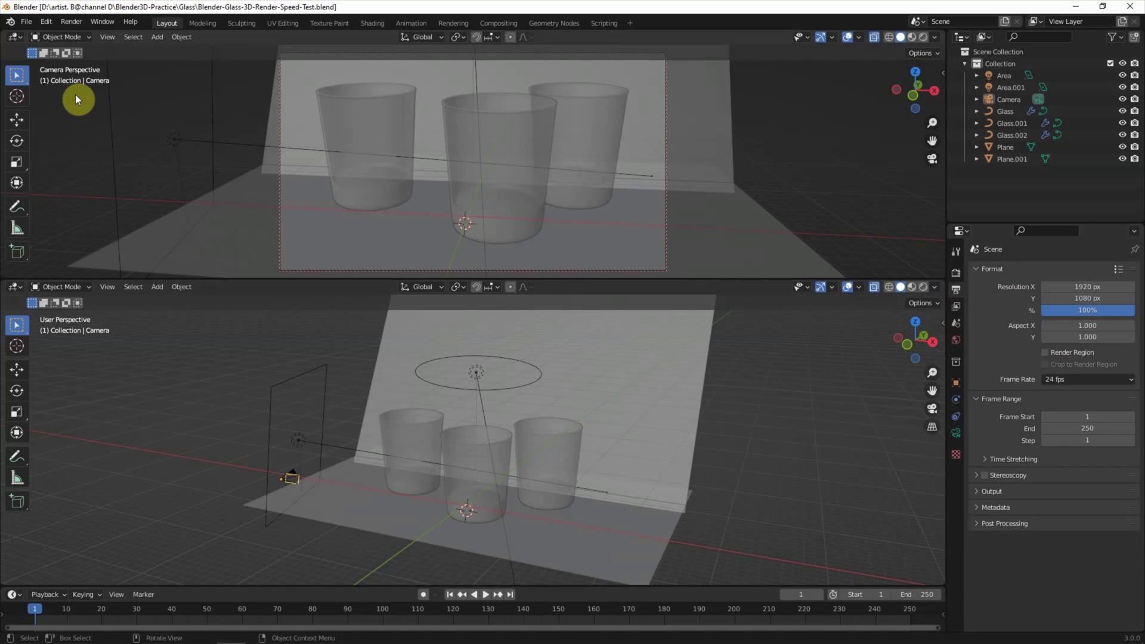
click(67, 24)
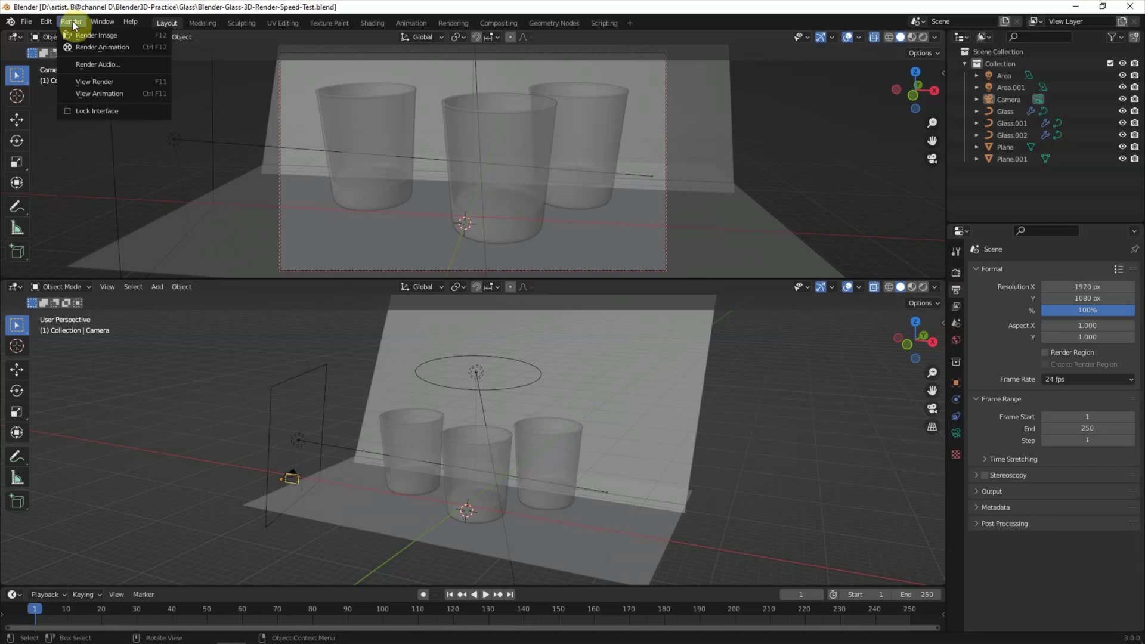
Render a still image of the three glasses with Cycles in Blender 3.0
click(117, 36)
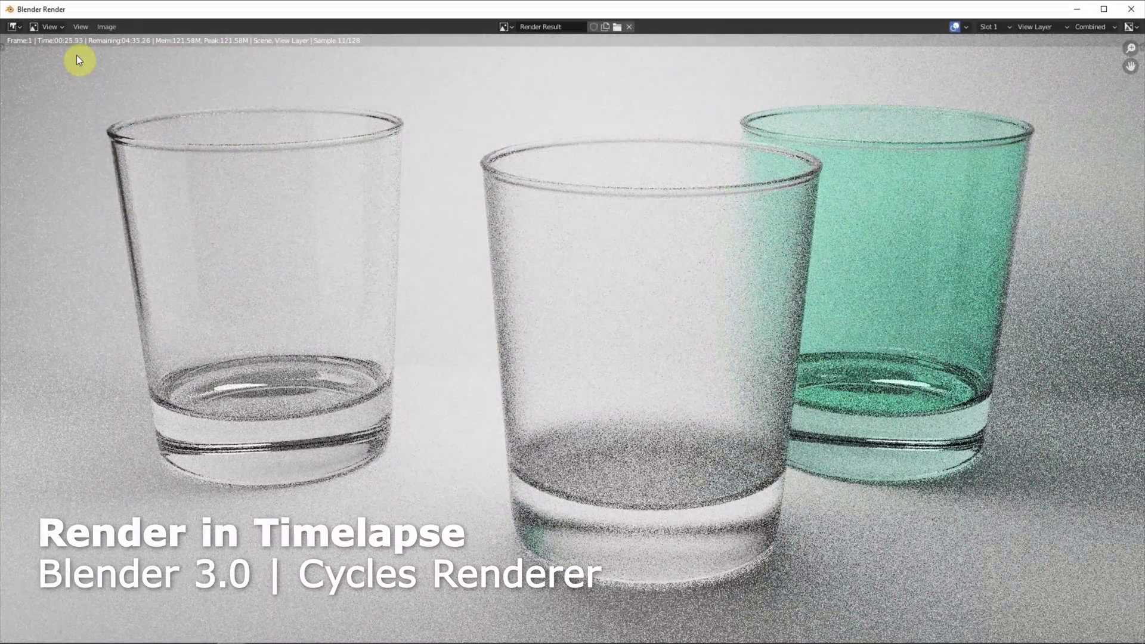